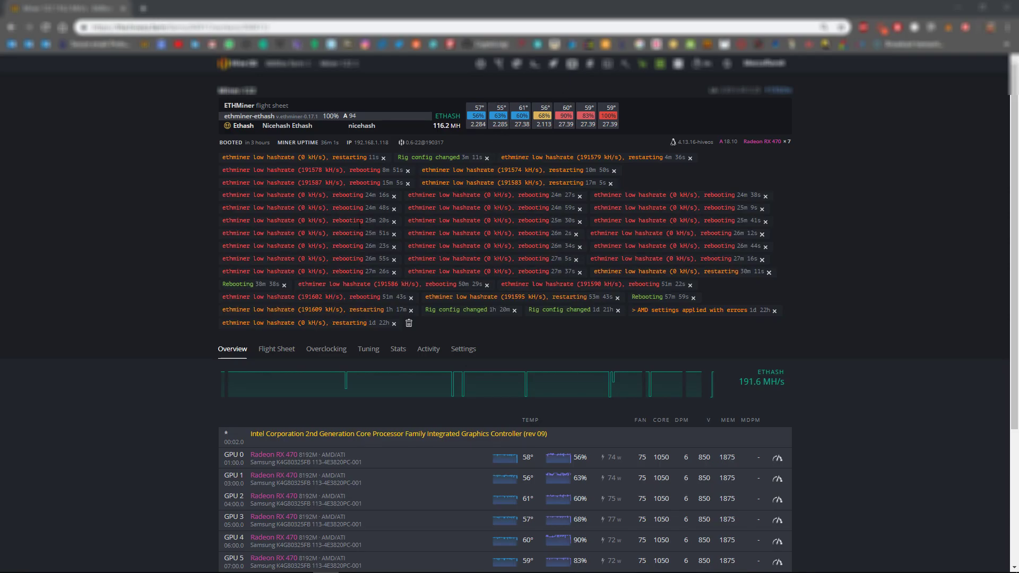
Bring the MobaXterm terminal forward and step down to the miner restart check in the watchdog script
mouse_move(245, 570)
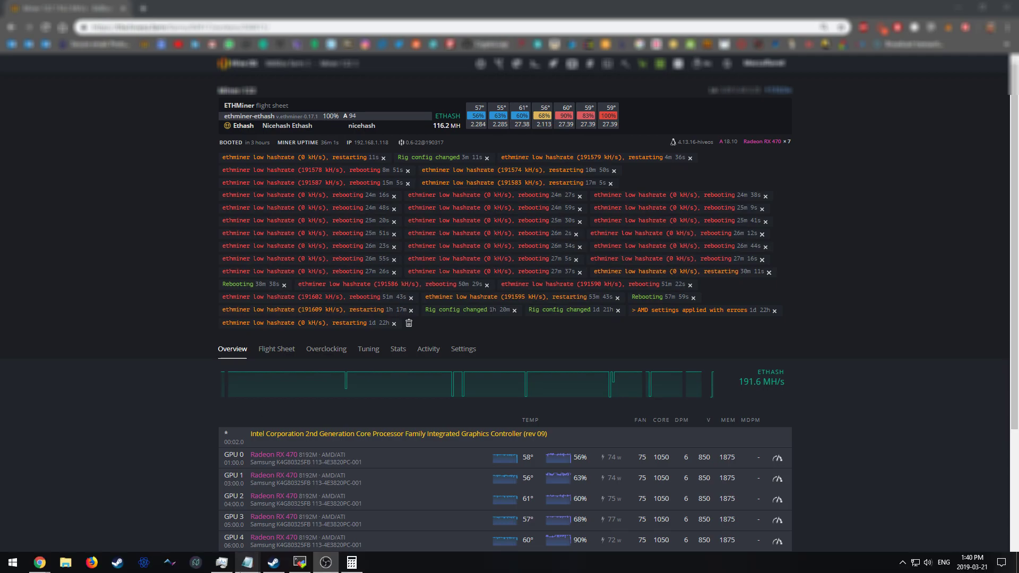
click(298, 563)
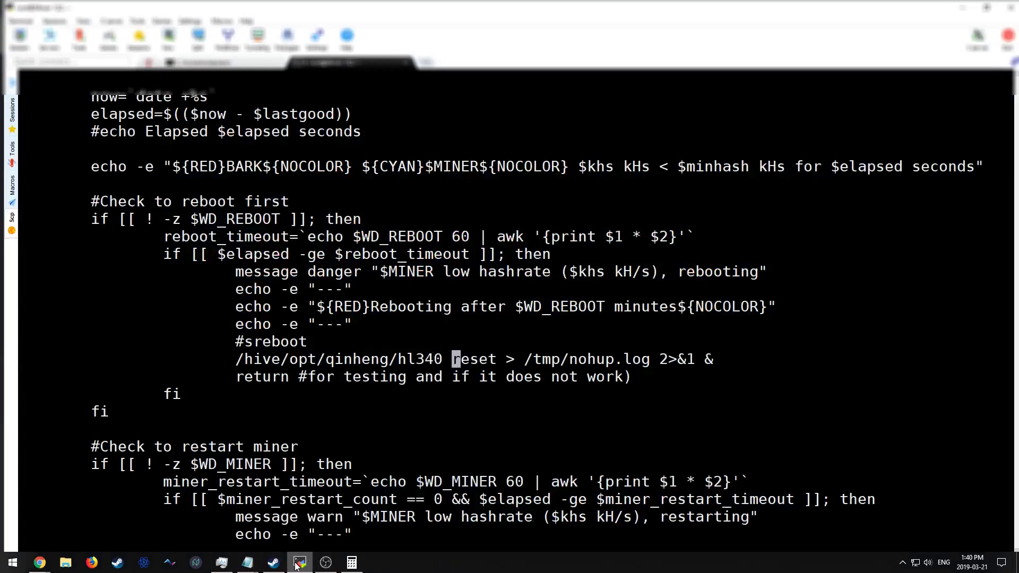
key(Down)
key(Down)
key(Down)
key(Down)
key(Down)
key(Down)
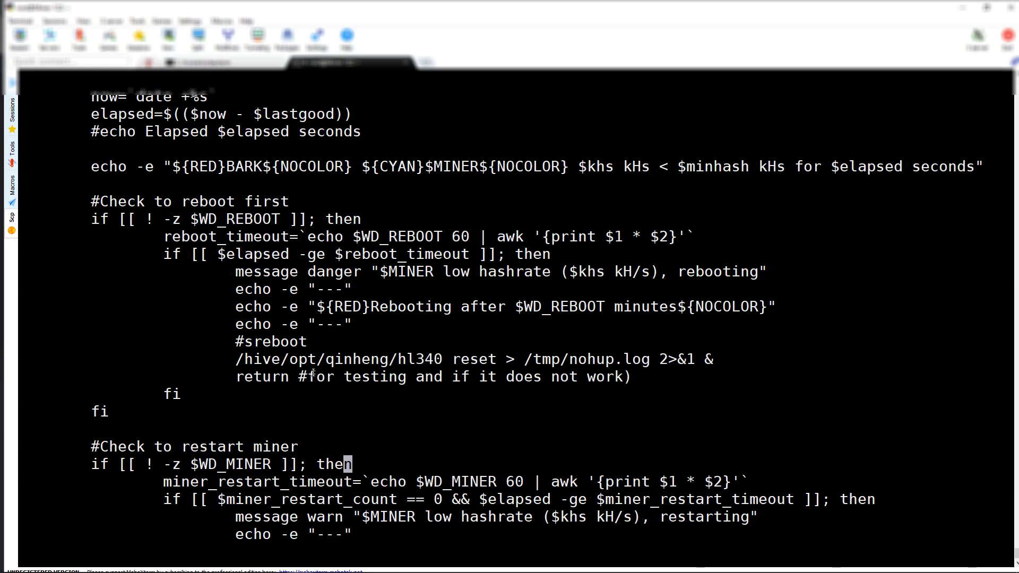
key(Return)
Quit vim with :q and recall the 'vi /hive/bin/wd' command at the shell
text(:q)
key(Return)
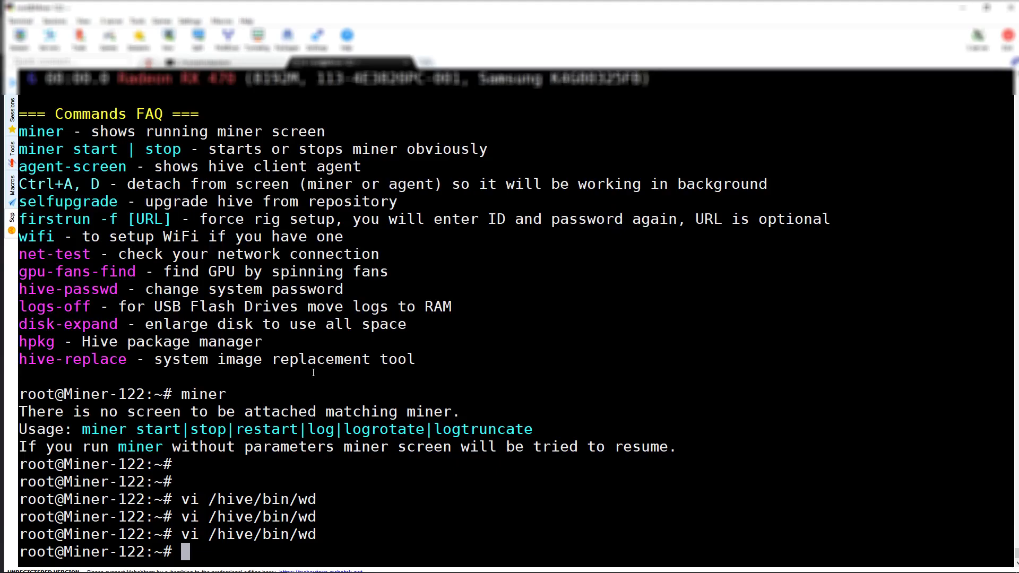
key(Up)
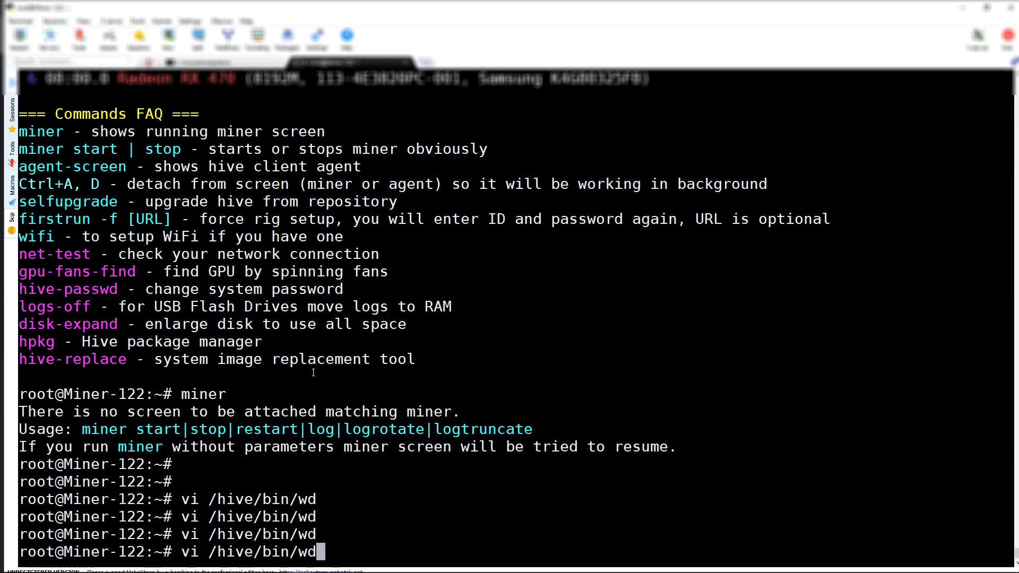
Reopen /hive/bin/wd past the E325 swap-file warning and page down to the run/stop/restart cases
key(Return)
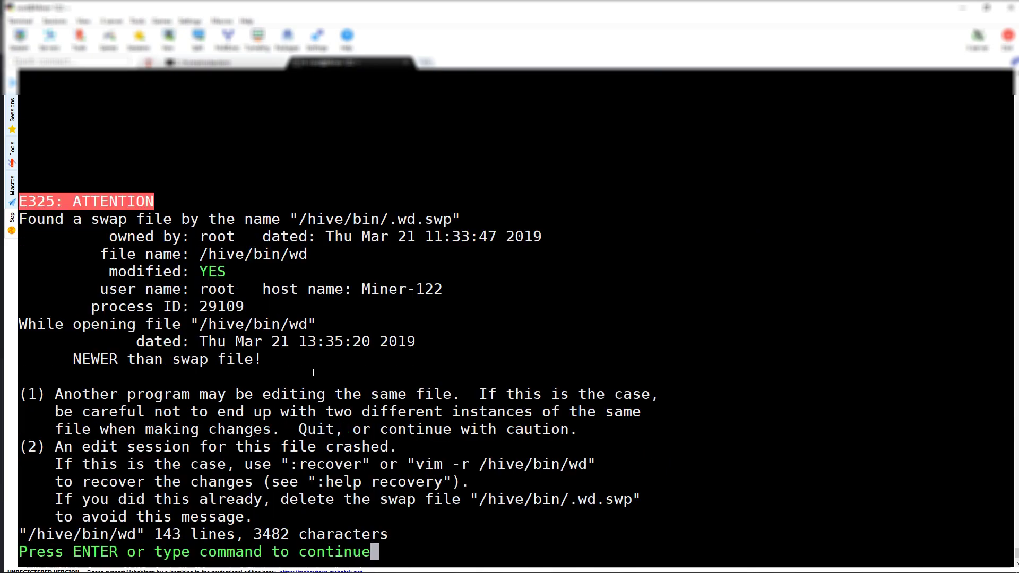
key(Return)
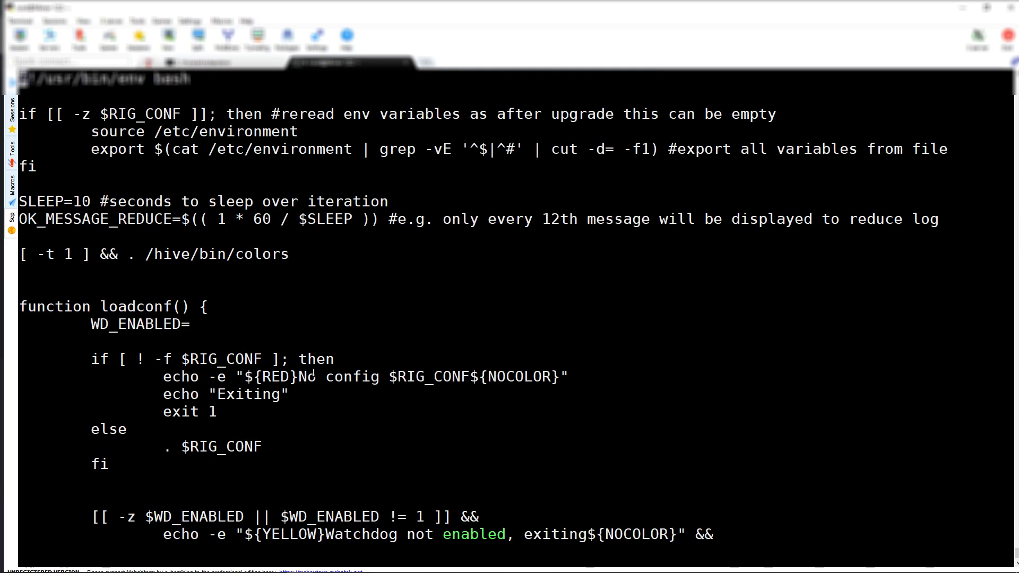
key(Down)
key(Down)
key(Down)
key(Down)
key(Down)
key(Down)
key(Down)
key(Down)
key(Down)
key(Down)
key(Down)
key(Down)
key(Down)
key(Down)
key(Down)
key(Down)
key(Down)
key(Down)
key(Down)
key(Down)
key(Down)
key(Down)
key(Down)
key(Down)
key(Down)
key(Down)
key(Down)
key(Down)
key(Down)
key(Down)
key(Down)
key(Down)
key(Down)
key(Down)
key(Down)
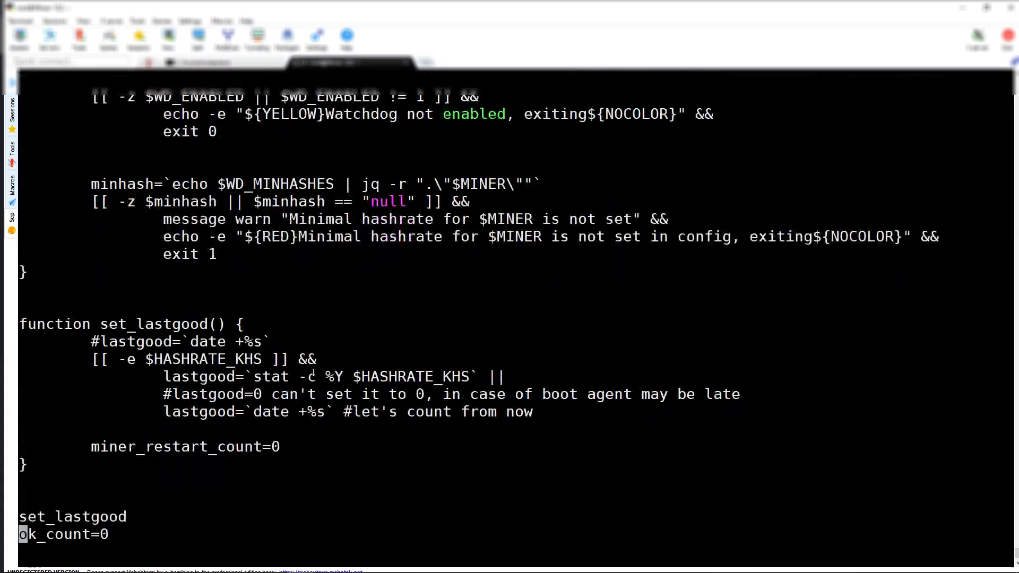
key(Down)
key(Down)
key(Down)
key(Down)
key(Down)
key(Down)
key(Down)
key(Down)
key(Down)
key(Down)
key(Down)
key(Down)
key(Down)
key(Down)
key(Down)
key(Down)
key(Down)
key(Down)
key(Down)
key(Down)
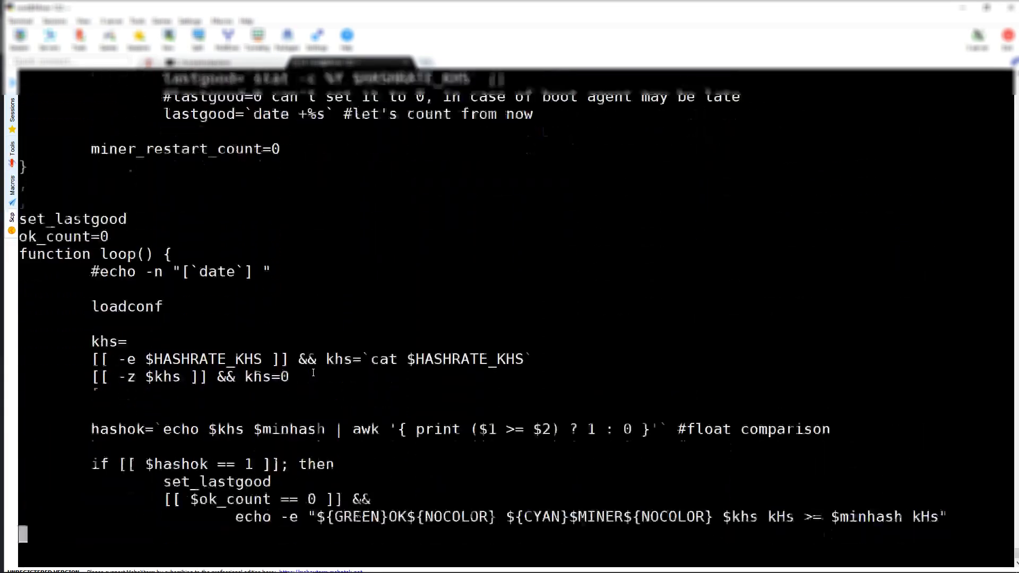
key(Down)
key(Down)
key(Down)
key(Down)
key(Down)
key(Down)
key(Down)
key(Down)
key(Down)
key(Down)
key(Down)
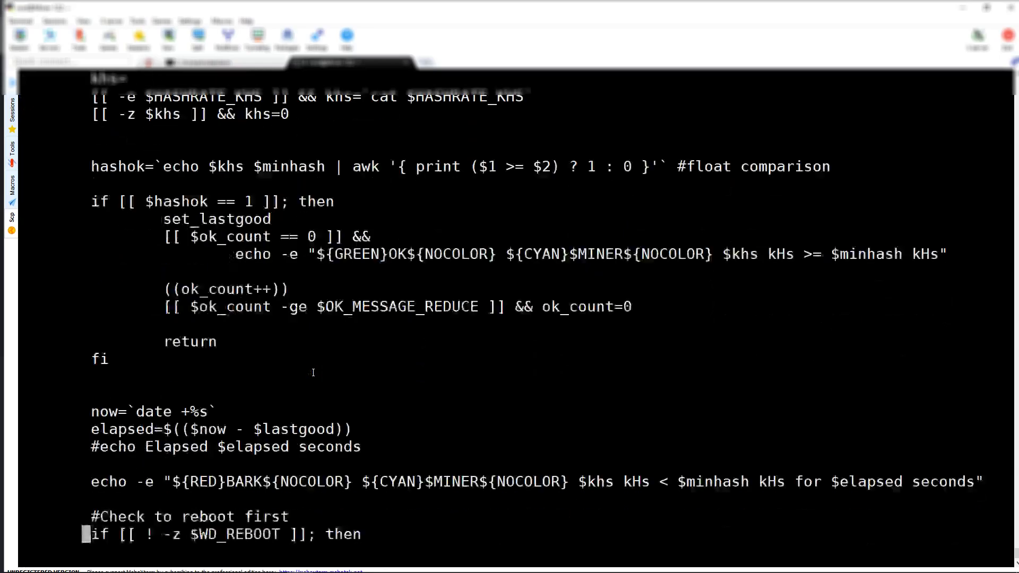
key(Down)
key(Down)
key(Down)
key(Down)
key(Down)
key(Down)
key(Down)
key(Down)
key(Down)
key(Down)
key(Down)
key(Down)
key(Down)
key(Down)
key(Down)
key(Down)
key(Down)
key(Down)
key(Down)
key(Down)
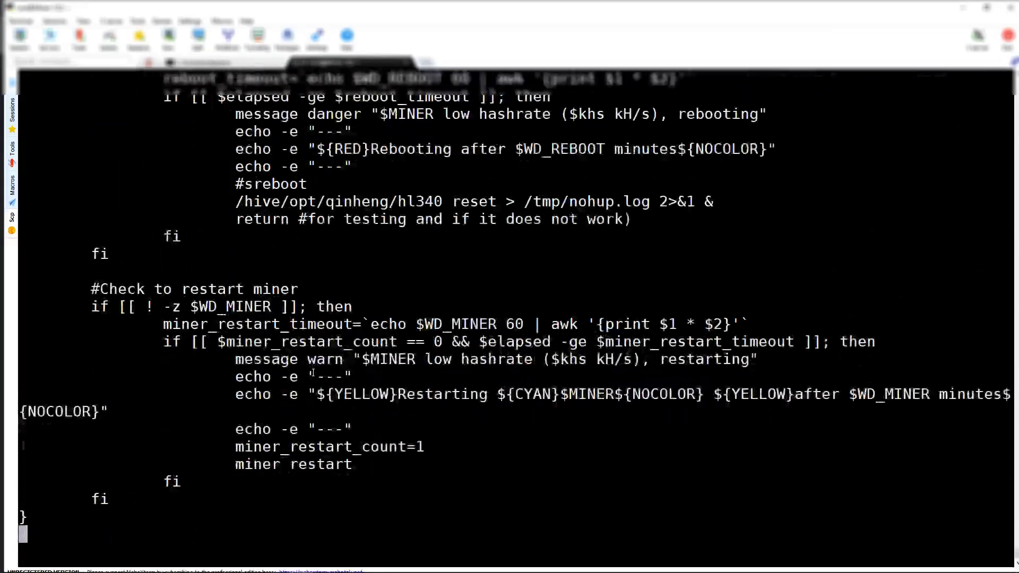
key(Down)
key(Down)
key(Down)
key(Down)
key(Down)
key(Down)
key(Down)
key(Down)
key(Down)
key(Down)
key(Down)
key(Down)
key(Down)
key(Down)
key(Down)
key(Down)
key(Down)
key(Down)
key(Down)
key(Down)
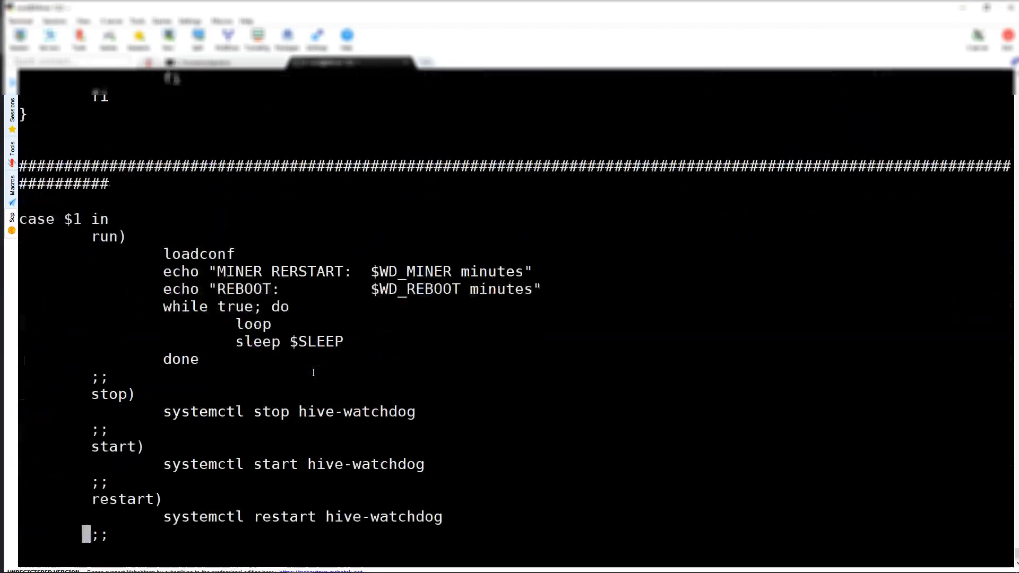
Go back up to the reboot branch with the hl340 reset line and commented-out sreboot
key(Down)
key(Down)
key(Down)
key(Down)
key(Down)
key(Down)
key(Down)
key(Down)
key(Down)
key(Down)
key(Down)
key(Up)
key(Down)
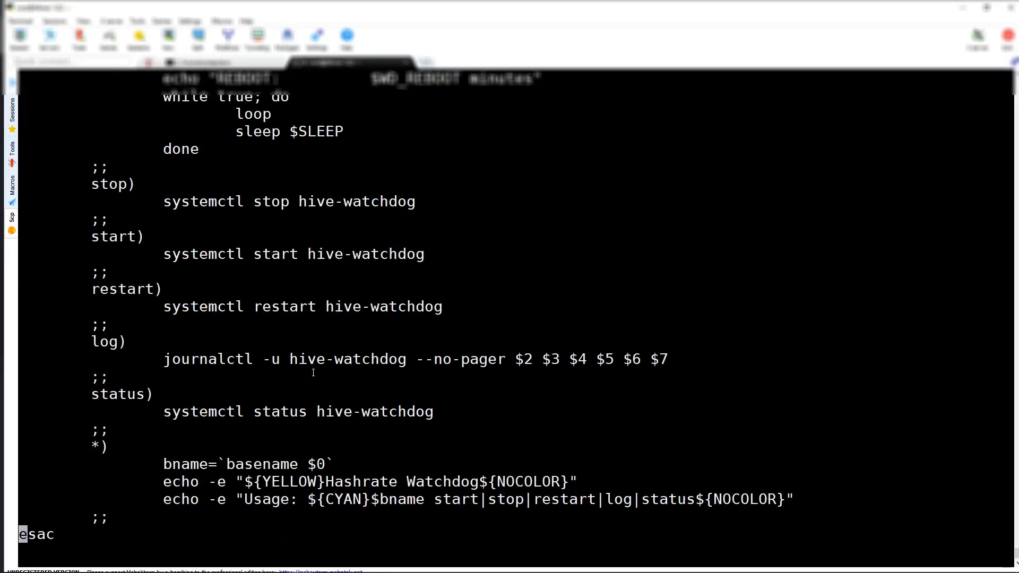
key(Up)
key(Up)
key(Up)
key(Up)
key(Up)
key(Up)
key(Up)
key(Up)
key(Up)
key(Up)
key(Up)
key(Up)
key(Up)
key(Up)
key(Up)
key(Up)
key(Up)
key(Up)
key(Up)
key(Up)
key(Up)
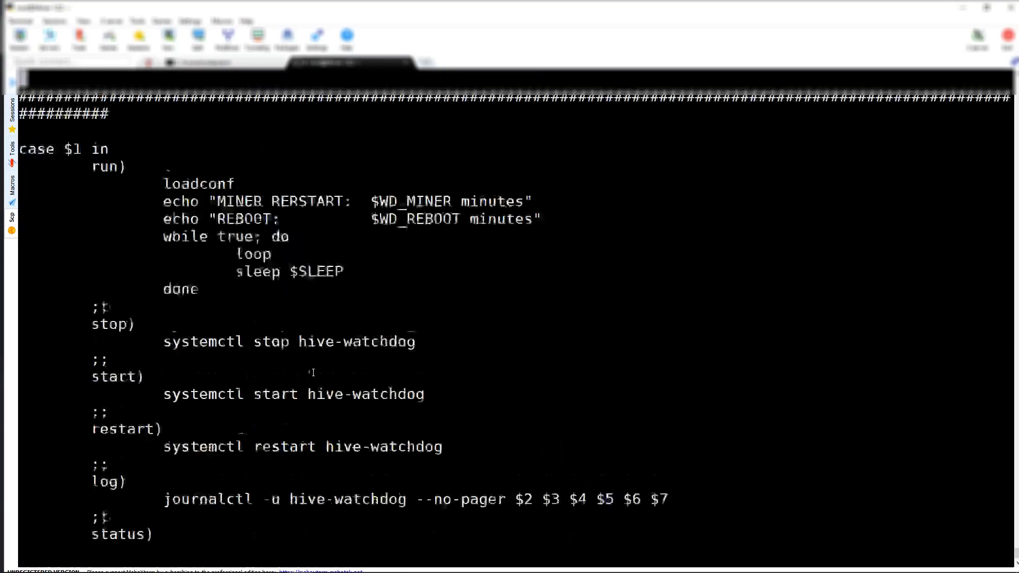
key(Up)
key(Up)
key(Up)
key(Up)
key(Up)
key(Up)
key(Up)
key(Up)
key(Up)
key(Up)
key(Up)
key(Up)
key(Down)
key(Down)
key(Down)
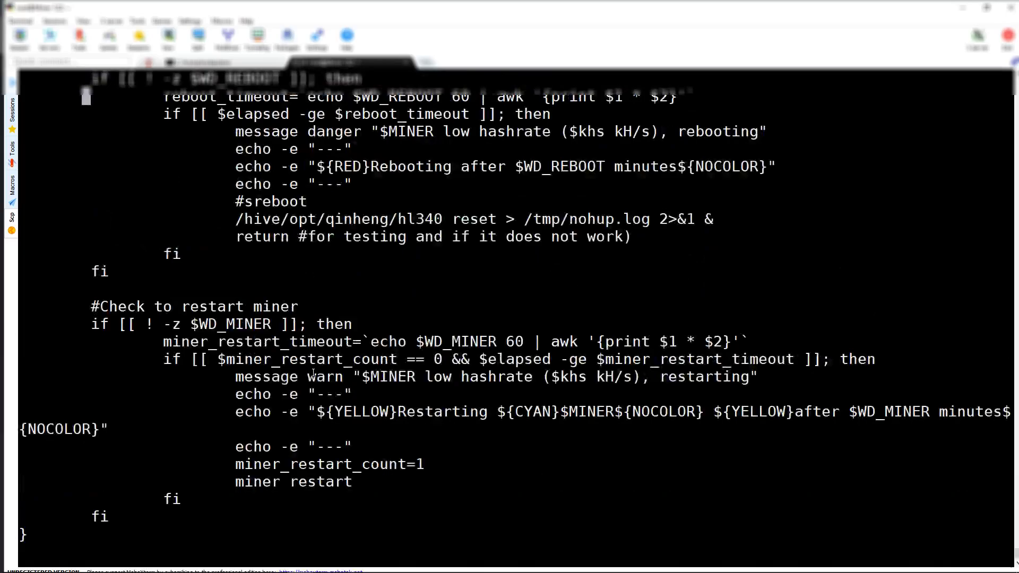
key(Up)
key(Up)
key(Up)
key(Up)
key(Up)
key(Up)
key(Up)
key(Up)
key(Up)
key(Up)
key(Up)
key(Up)
key(Up)
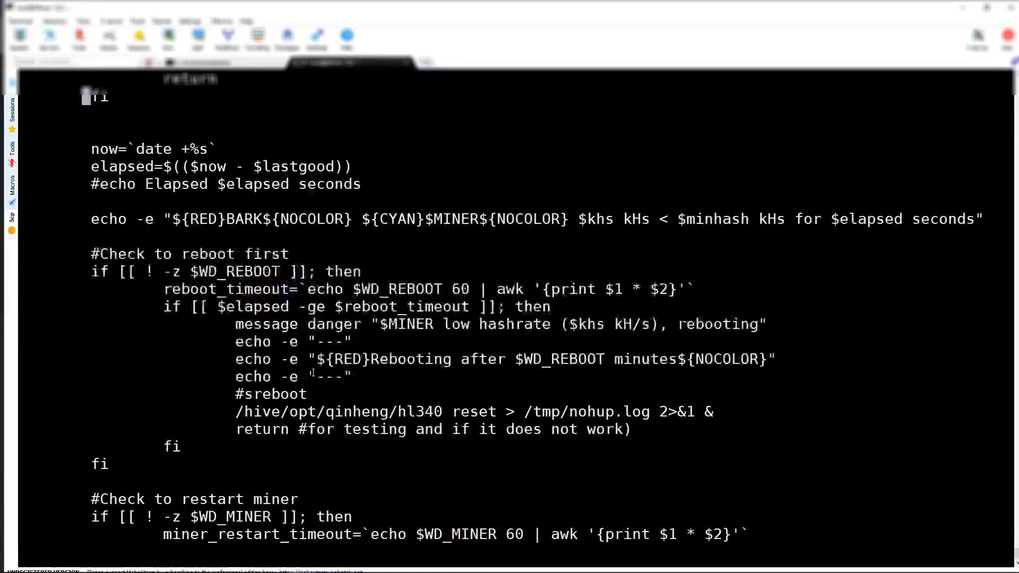
key(Down)
key(Down)
key(Down)
key(Down)
key(Down)
key(Down)
key(Down)
key(Down)
key(Down)
key(Down)
key(Down)
key(Down)
key(Down)
key(Down)
key(Down)
key(Down)
key(Down)
key(Right)
key(Right)
key(Down)
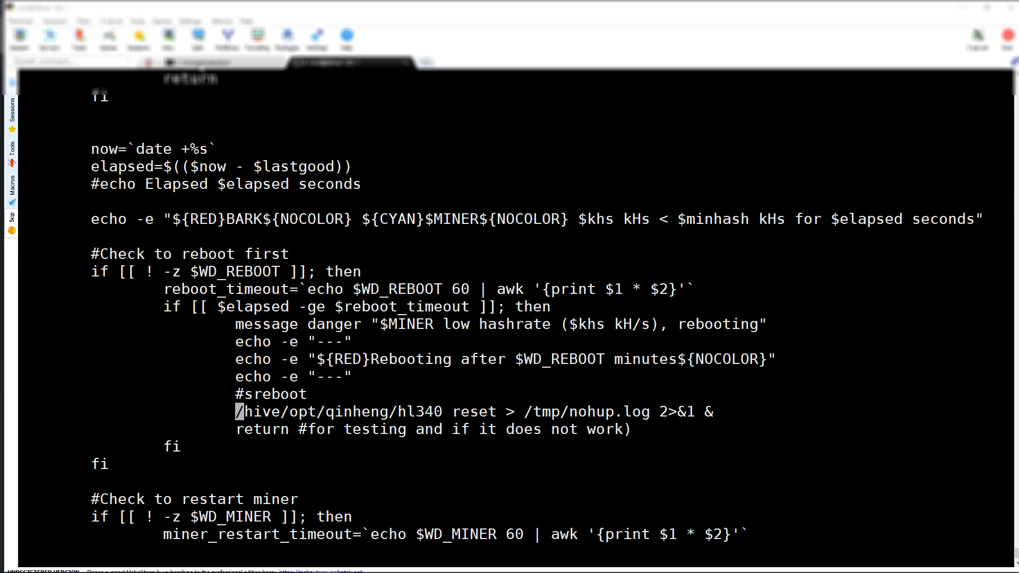
Compare the sreboot line in the first session tab, then return to the /hive/bin/wd session
click(201, 64)
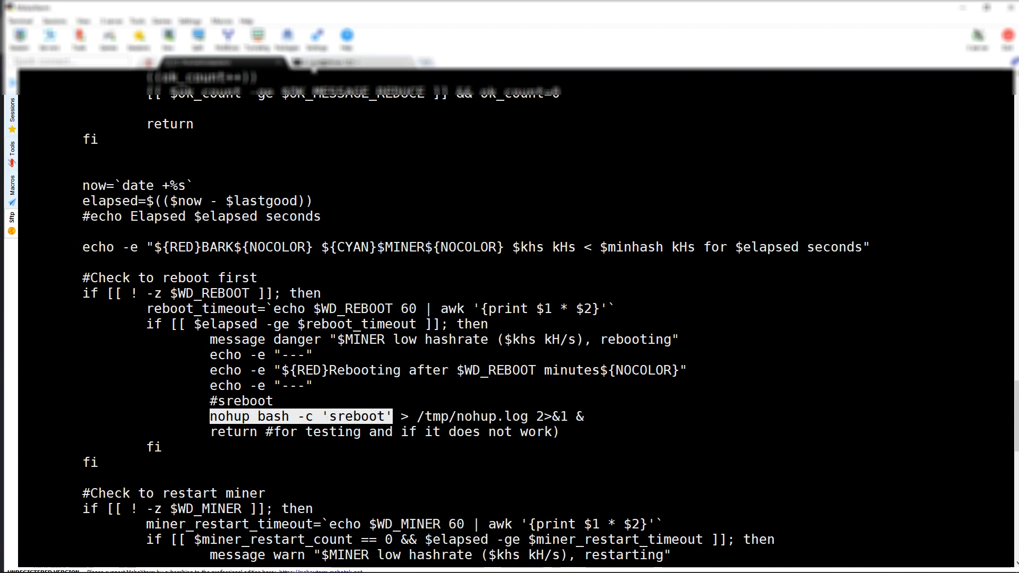
click(313, 66)
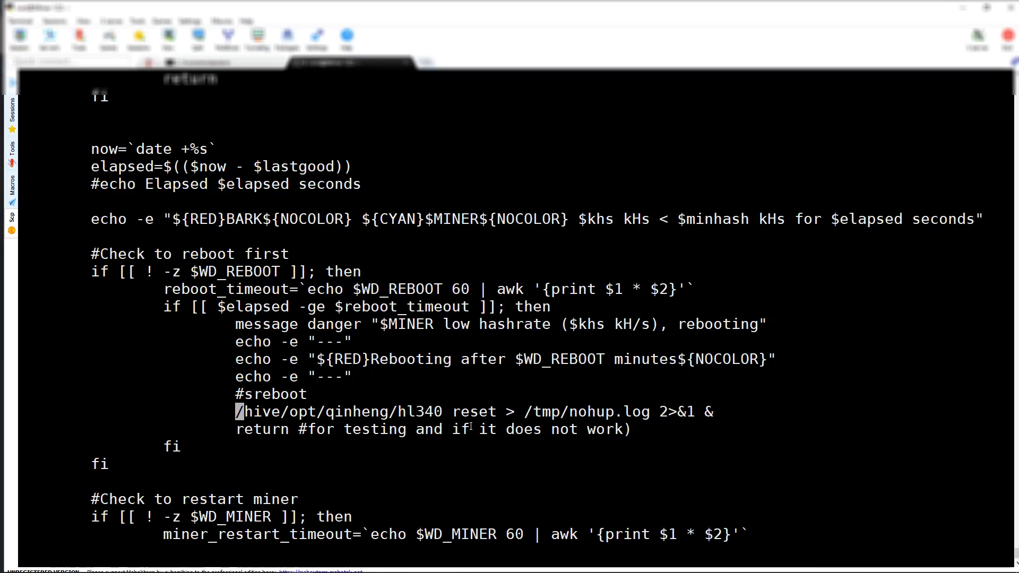
Exit vim and run systemctl restart hive-watchdog.service on the Miner-122 rig
text(:q)
key(Return)
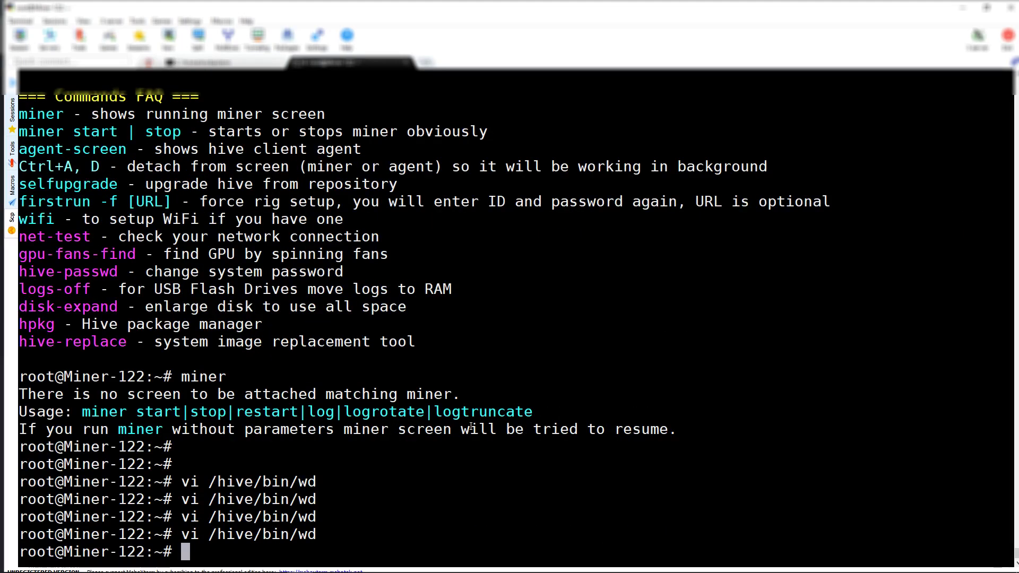
text(syst)
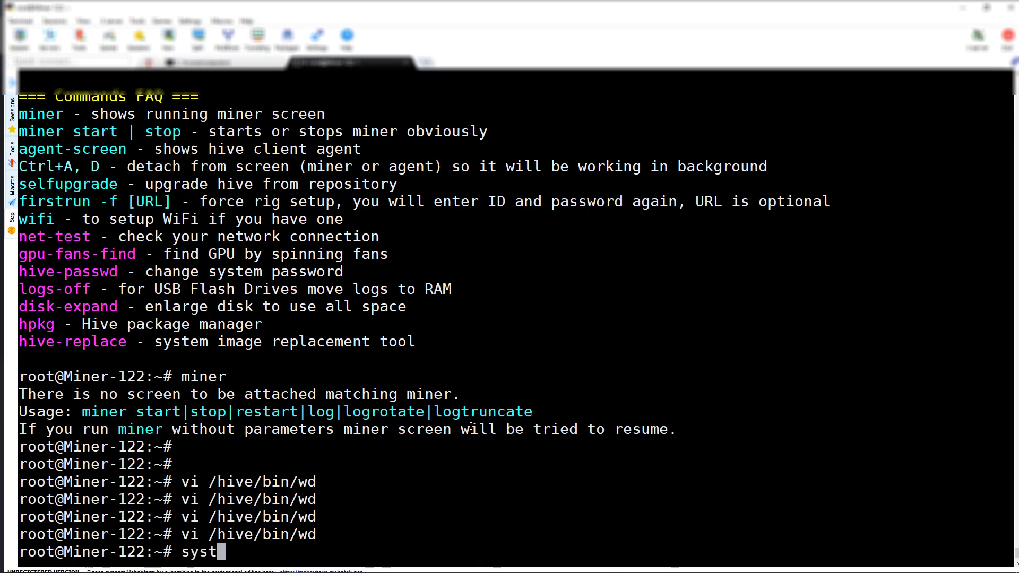
text(emctl )
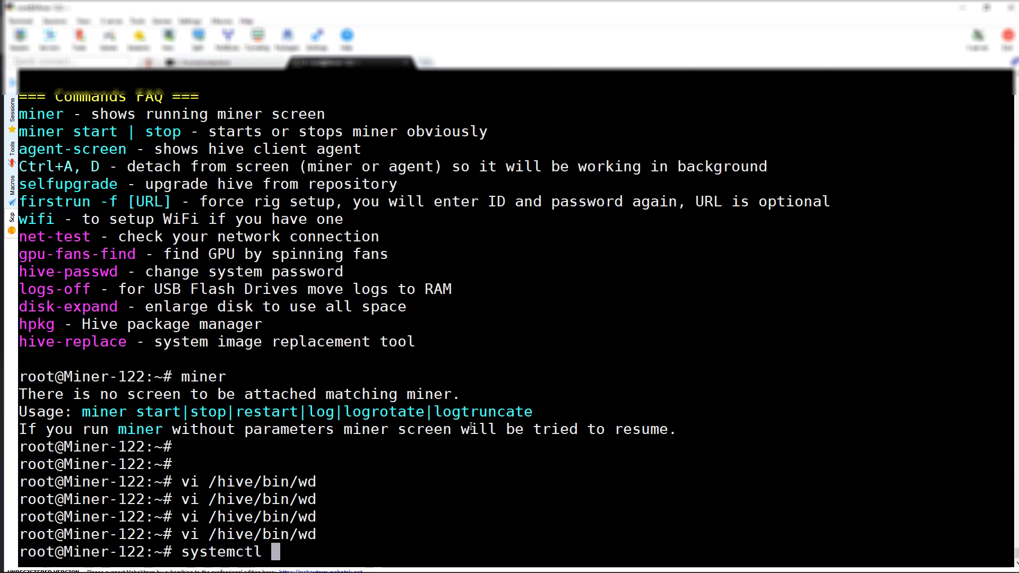
text(restart )
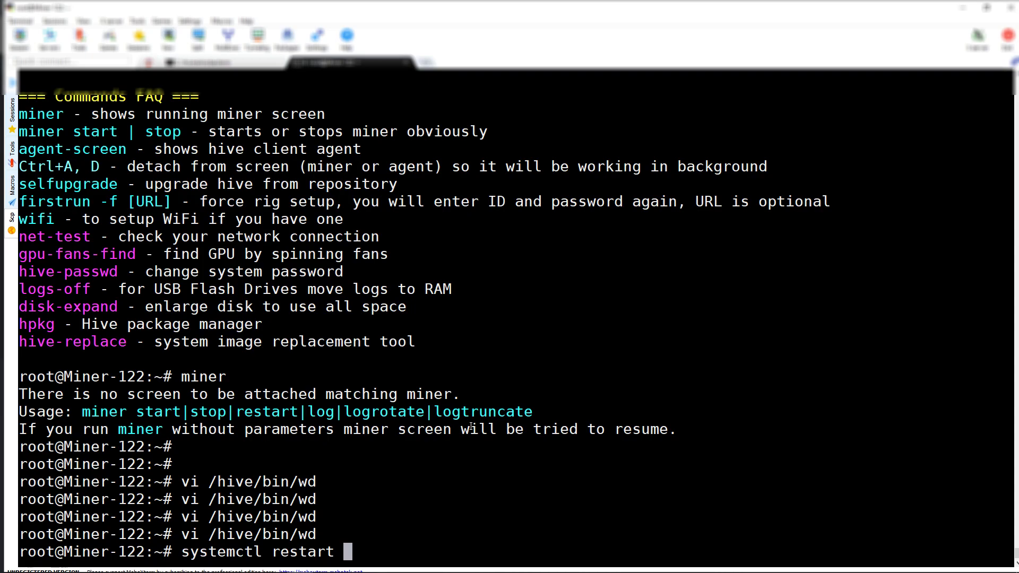
text(s)
key(BackSpace)
text(h)
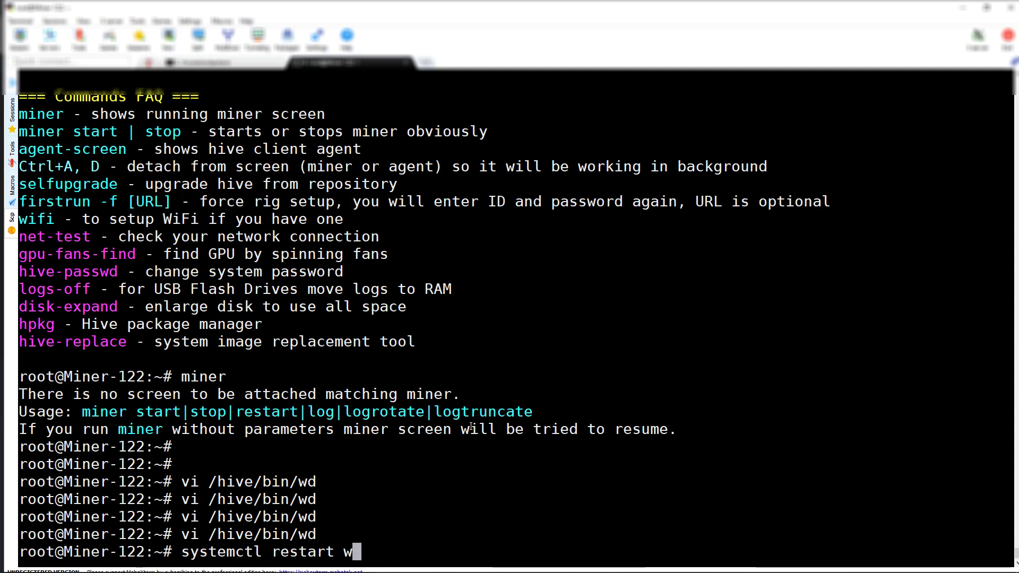
text(ive-watc)
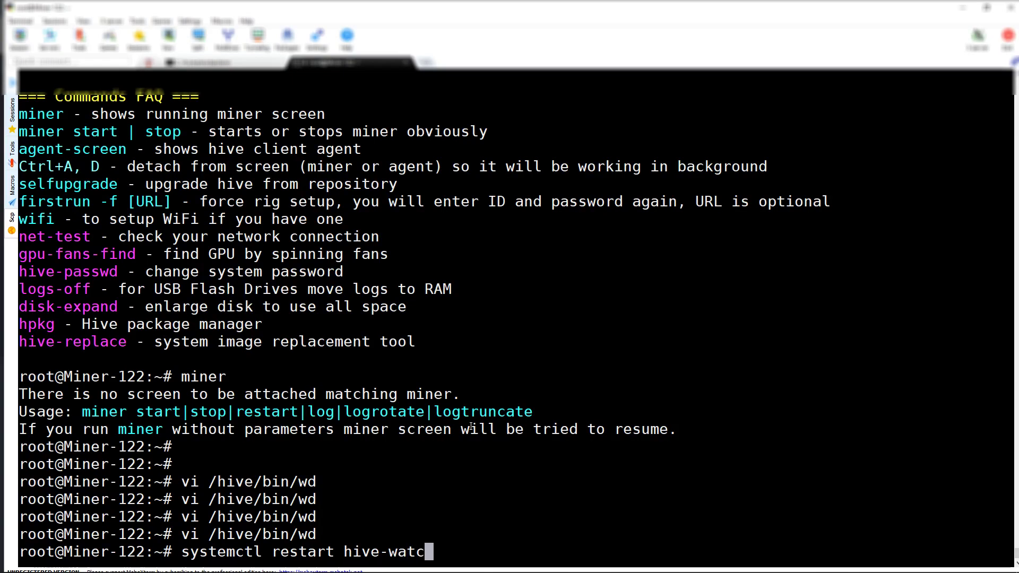
key(Tab)
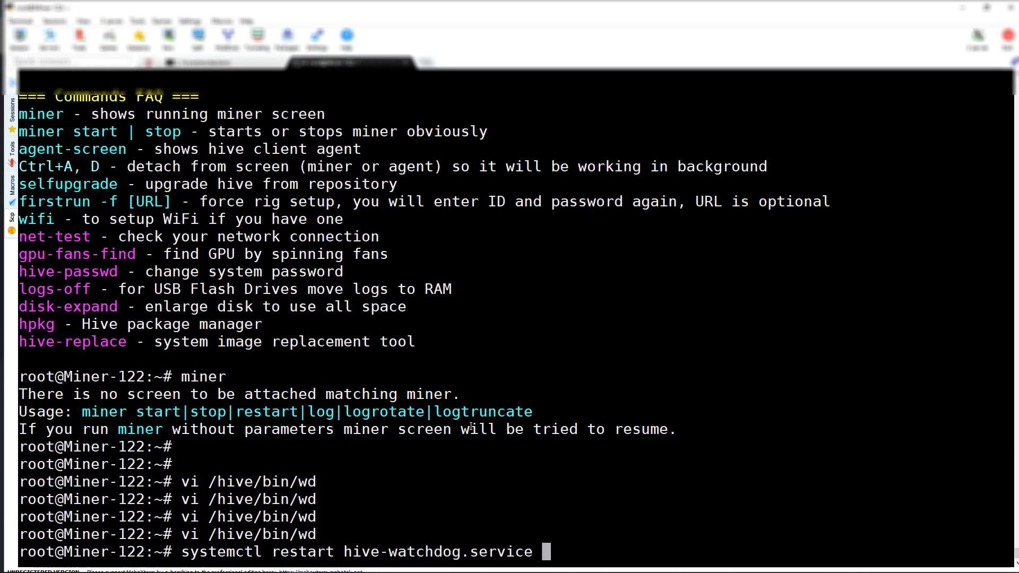
key(Tab)
key(Tab)
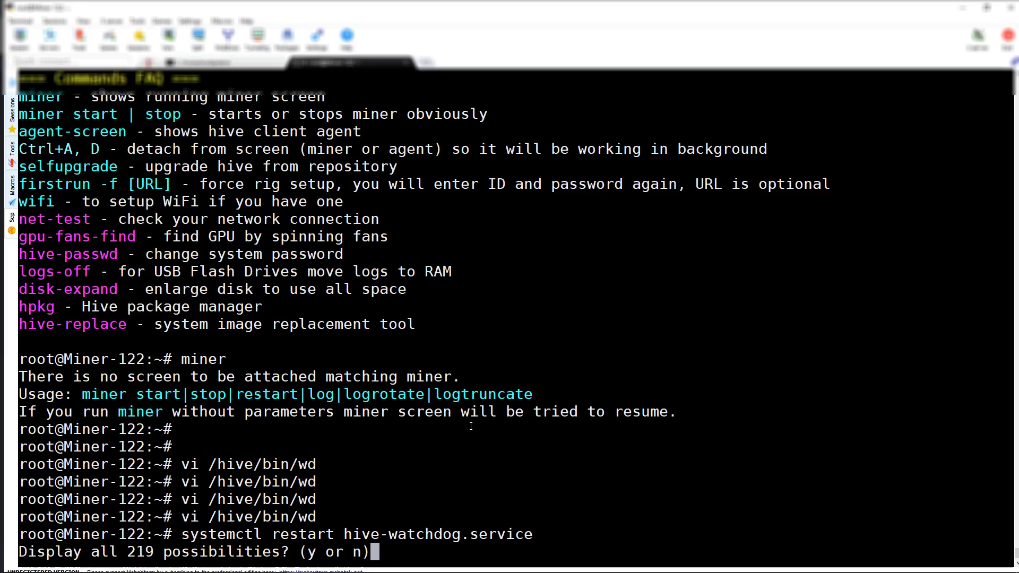
key(n)
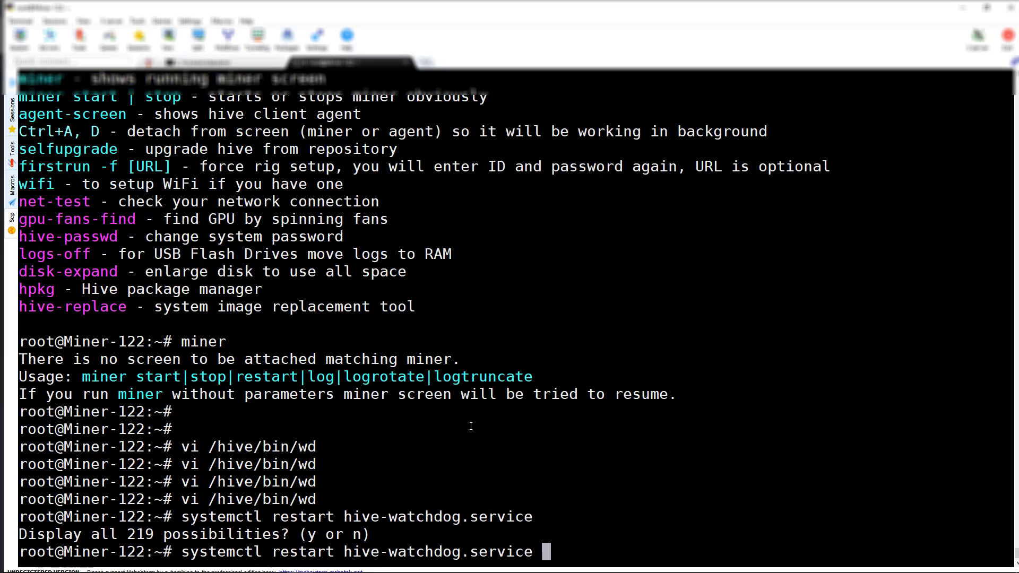
key(BackSpace)
key(Return)
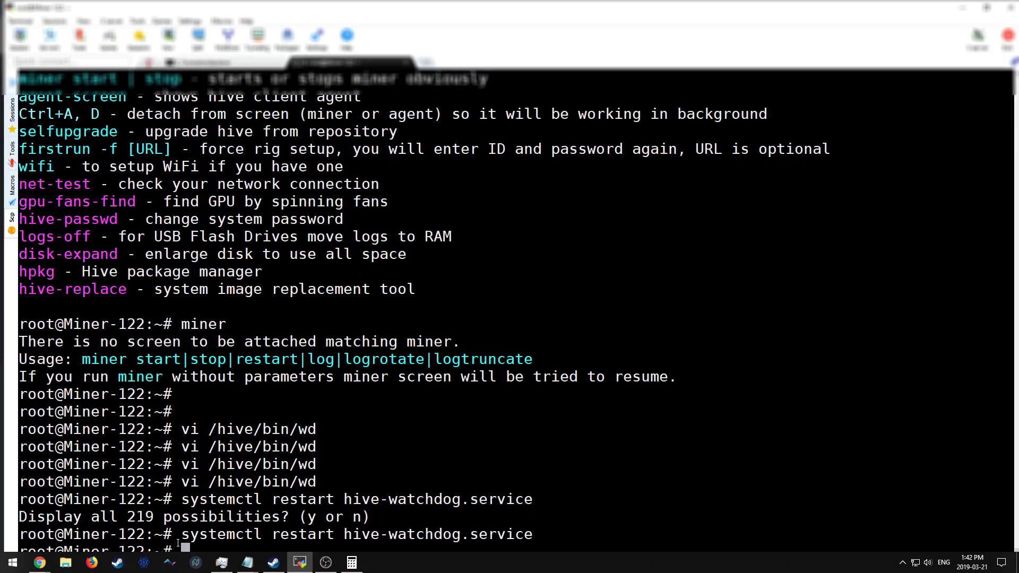
On the Miner-122 HiveOS page, edit the ethminer hashrate watchdog value (was 160 MH/s) and apply
mouse_move(40, 562)
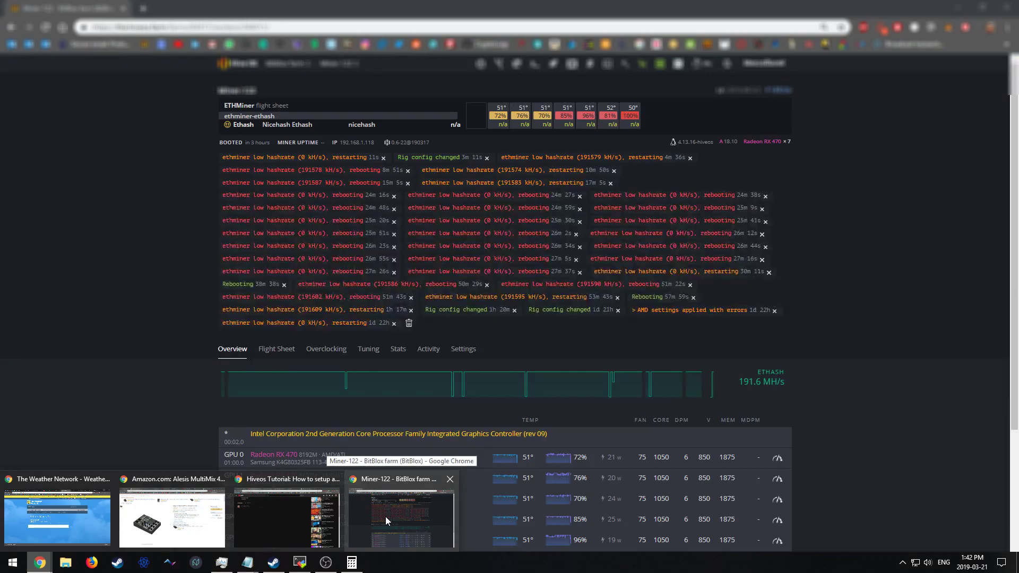
click(385, 517)
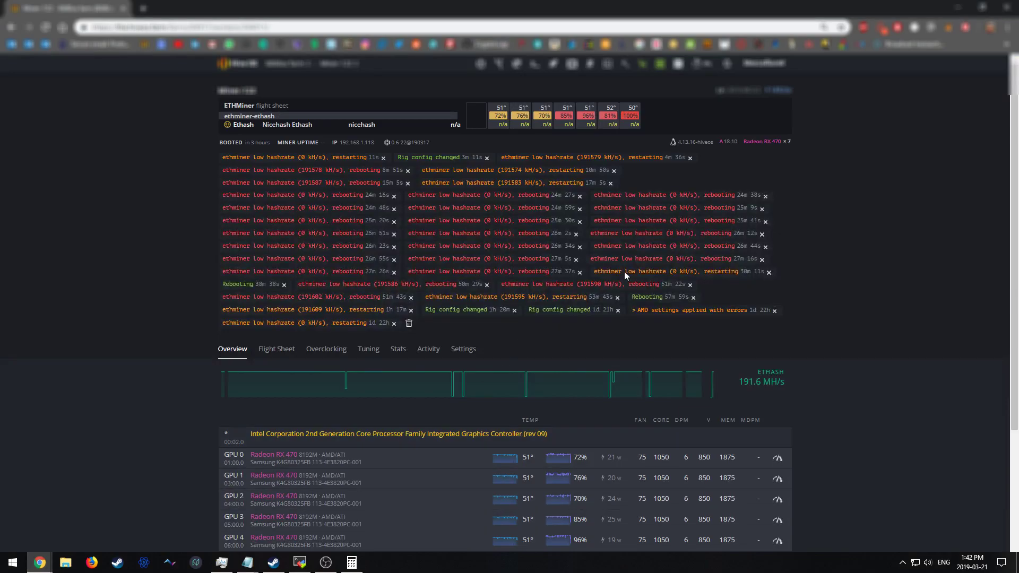
click(643, 66)
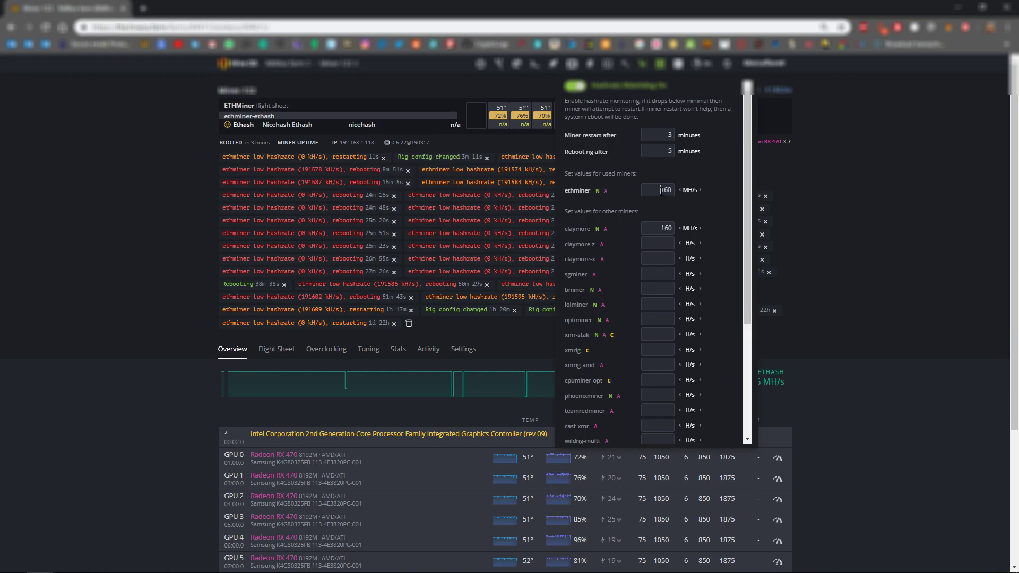
drag(661, 190, 683, 201)
scroll(714, 255, down, 6)
click(727, 436)
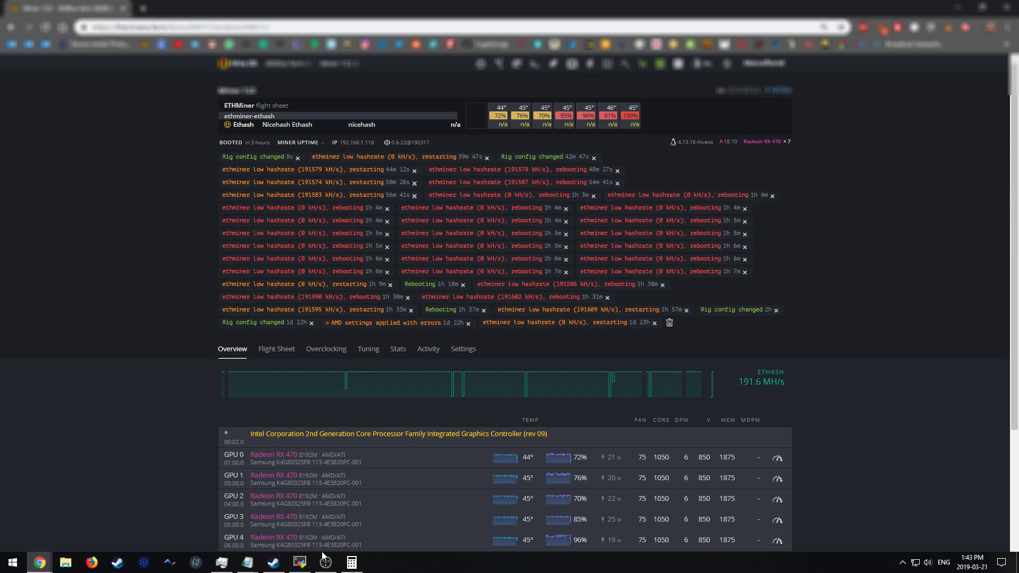
Back in MobaXterm, run systemctl status hive-watchdog.service to confirm it is active (running)
click(298, 563)
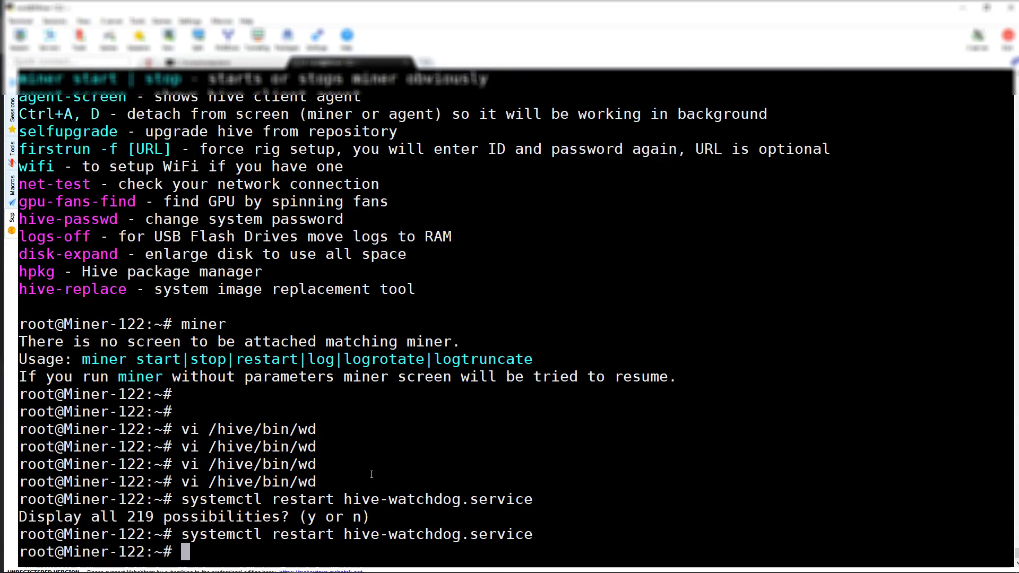
text(system)
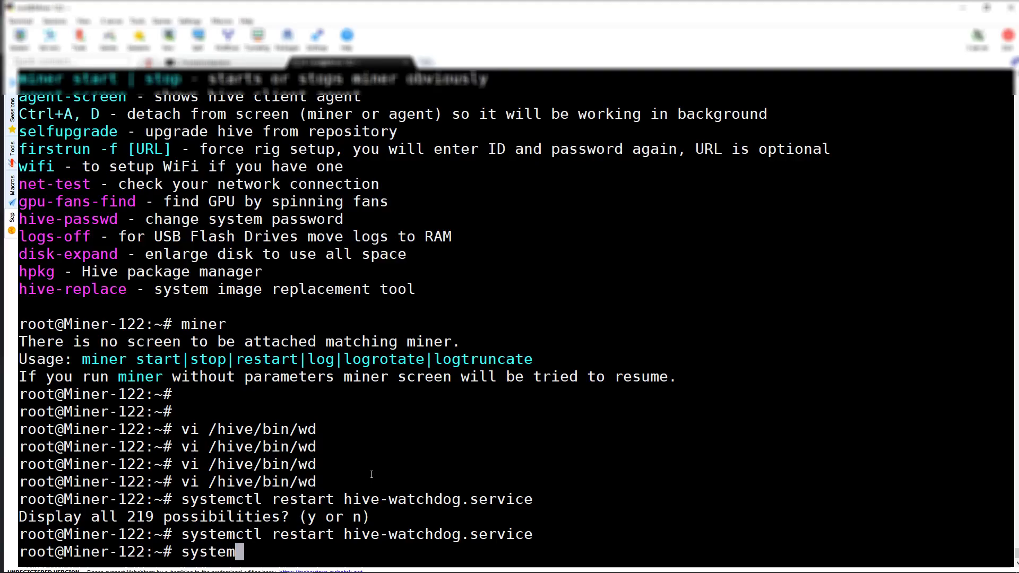
text(ctl status)
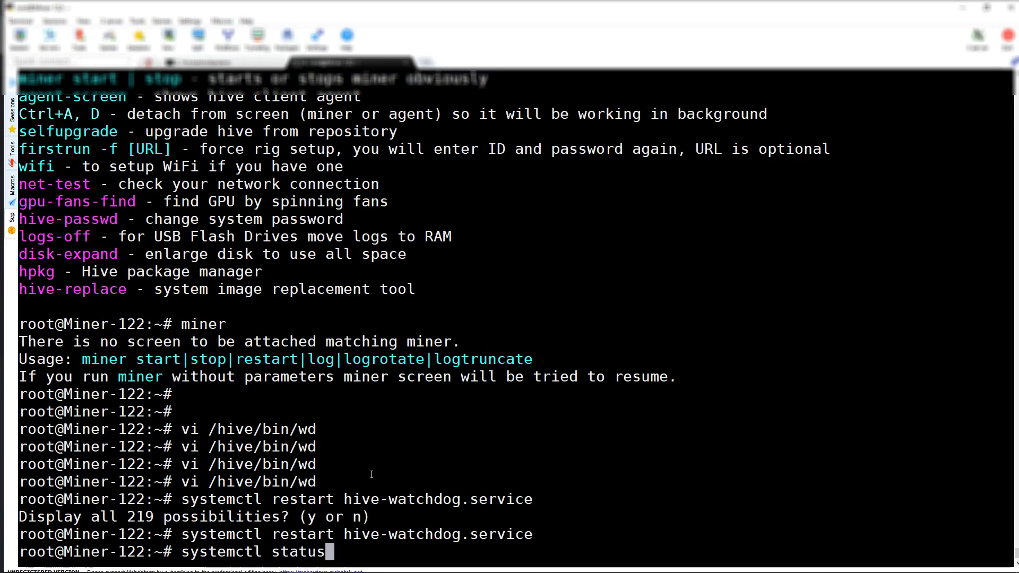
text( hive-wa)
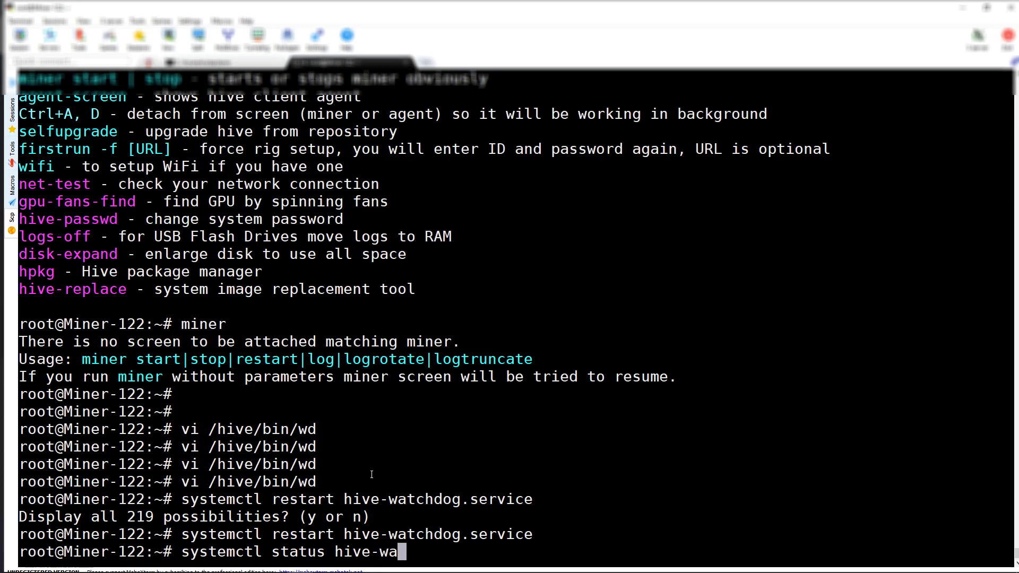
key(Tab)
key(Return)
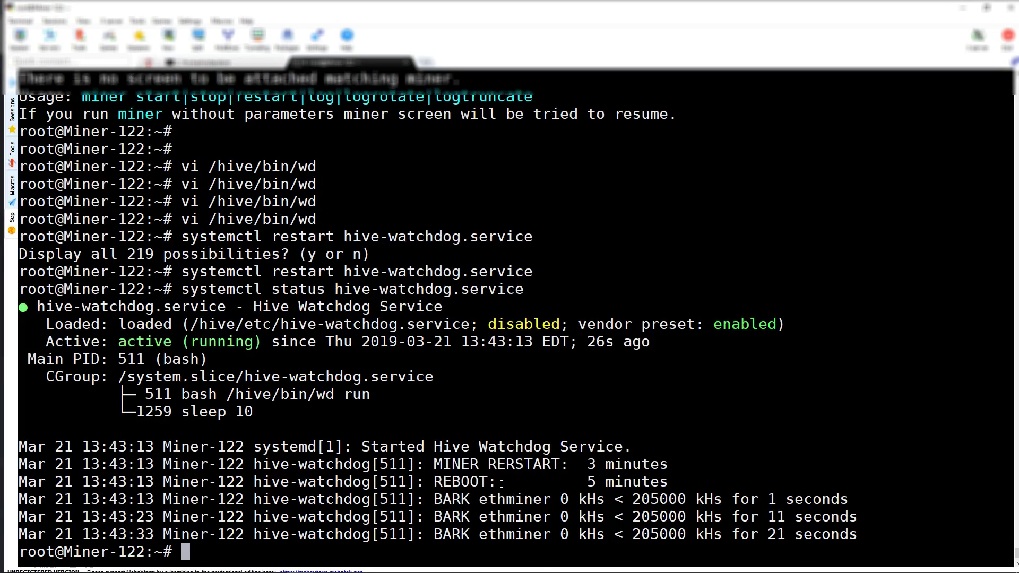
Highlight the REBOOT 5 minutes log line and rerun systemctl status hive-watchdog.service
drag(435, 482, 663, 481)
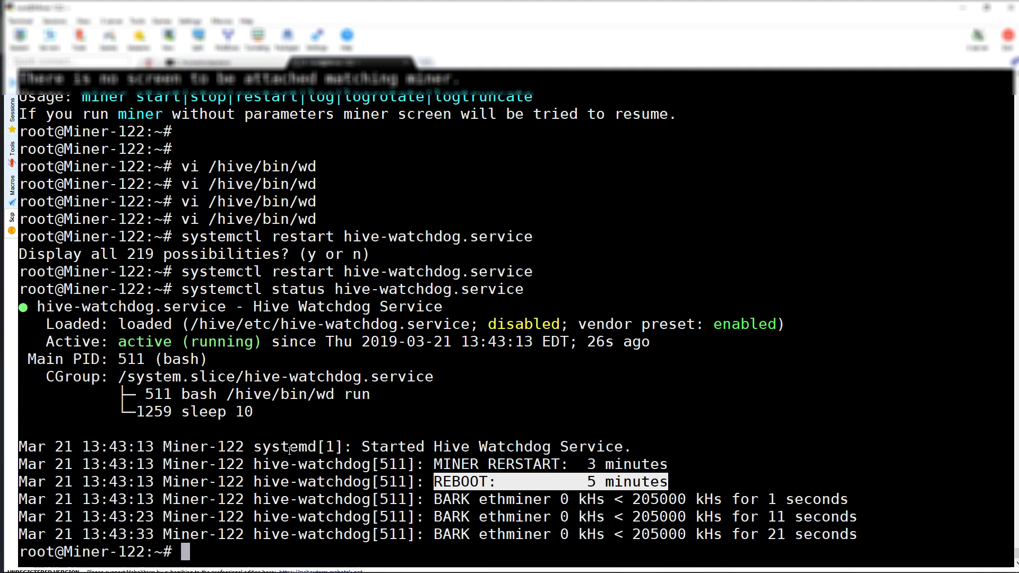
key(Return)
key(Up)
key(Return)
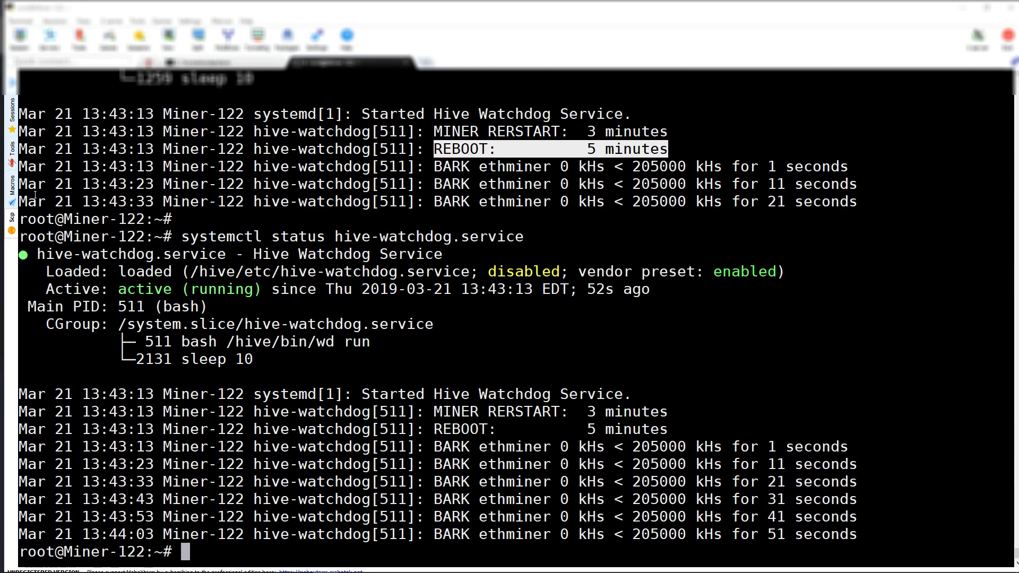
Minimize MobaXterm to reveal the HiveOS Miner-122 rig page in the browser
click(959, 9)
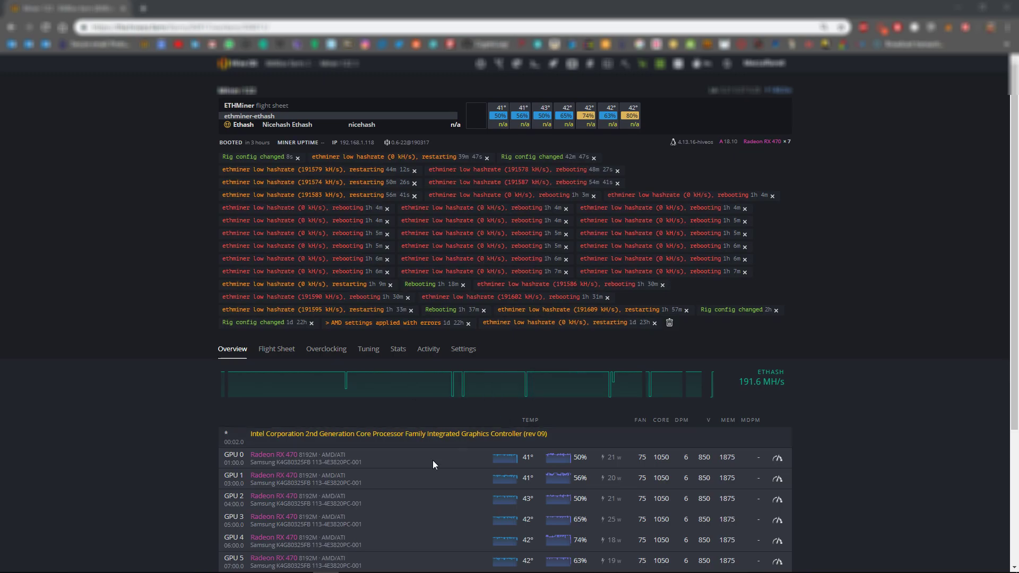
mouse_move(416, 570)
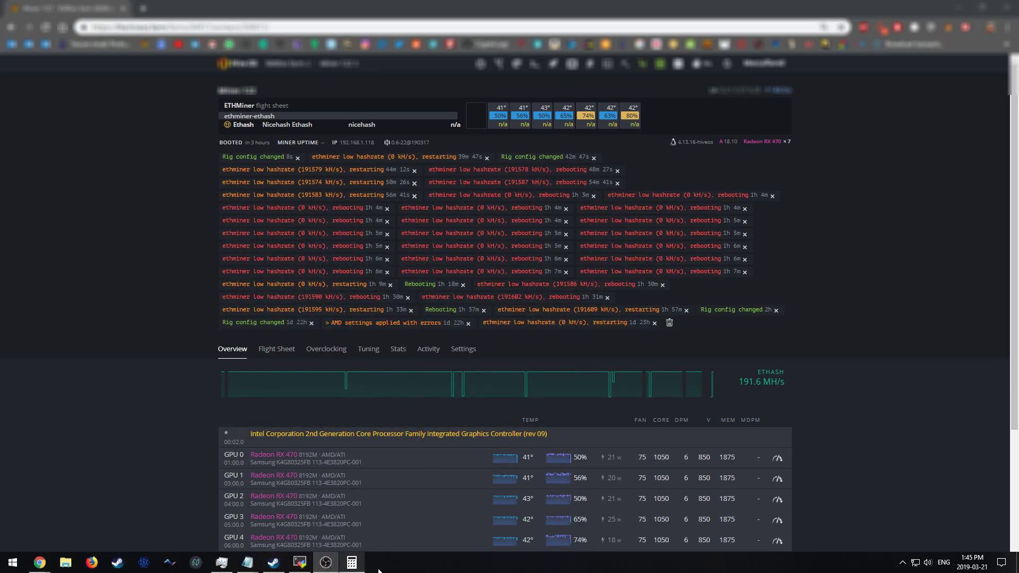